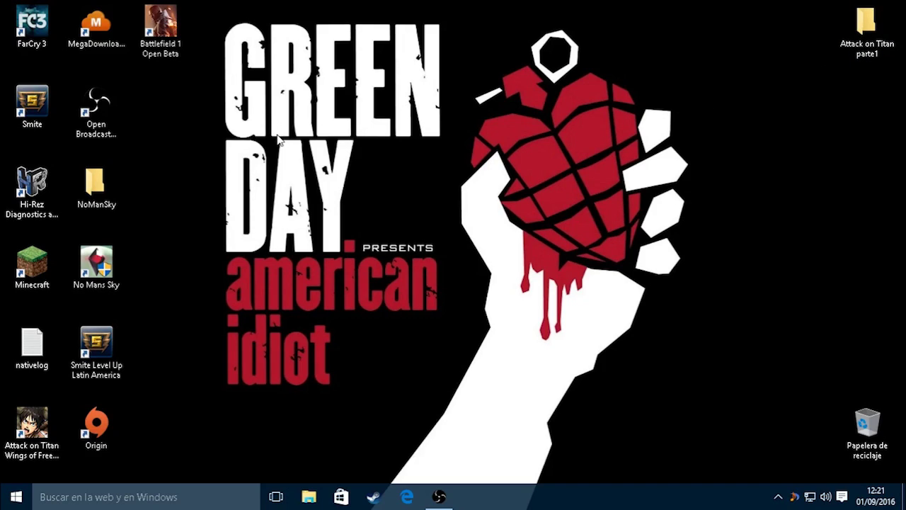
# Move the Attack on Titan desktop shortcut out and back, then load mega.nz in Edge
pyautogui.moveTo(32, 425); pyautogui.dragTo(481, 183)
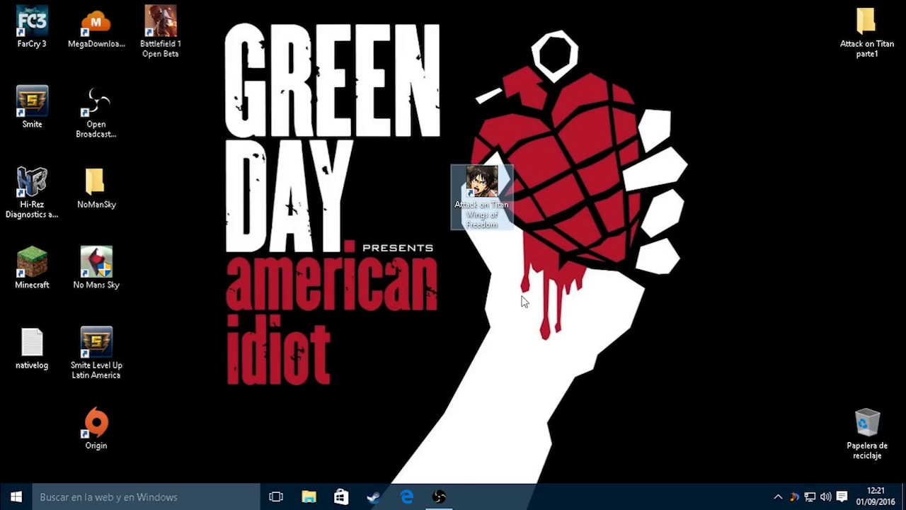
pyautogui.moveTo(481, 193); pyautogui.dragTo(28, 446)
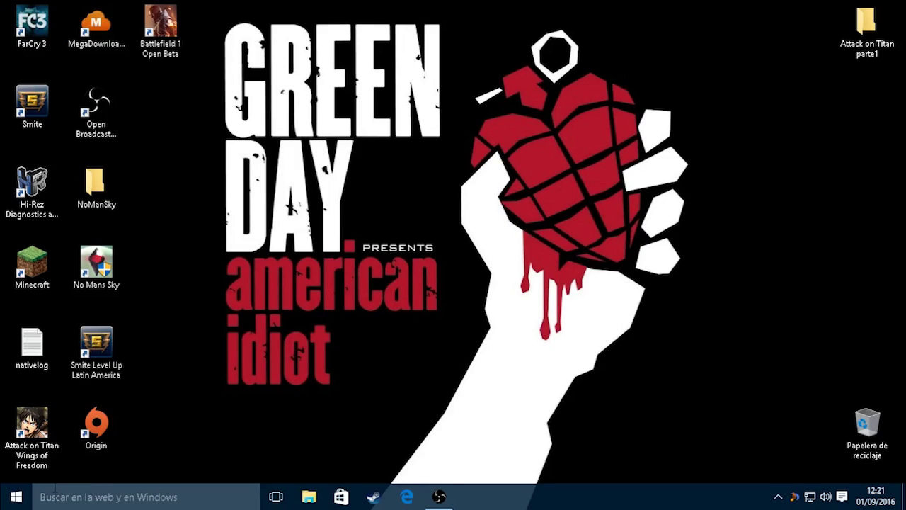
pyautogui.click(407, 495)
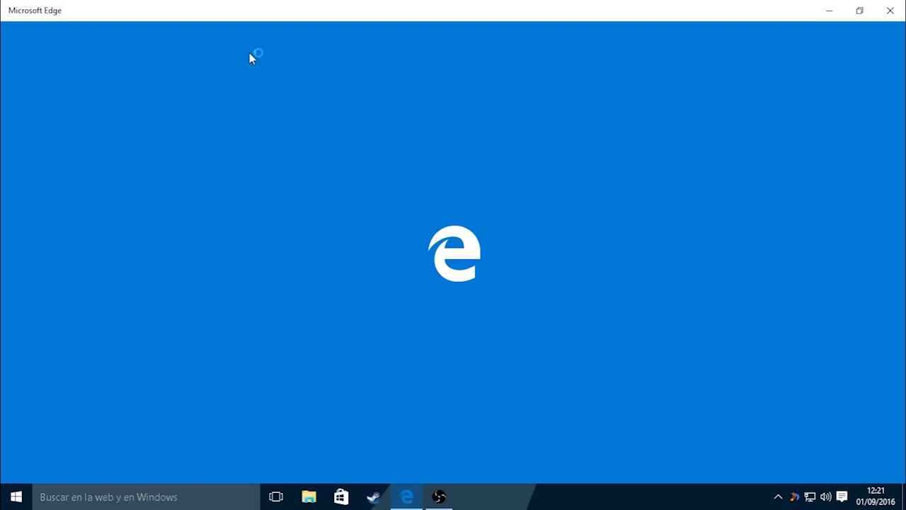
pyautogui.write('m')
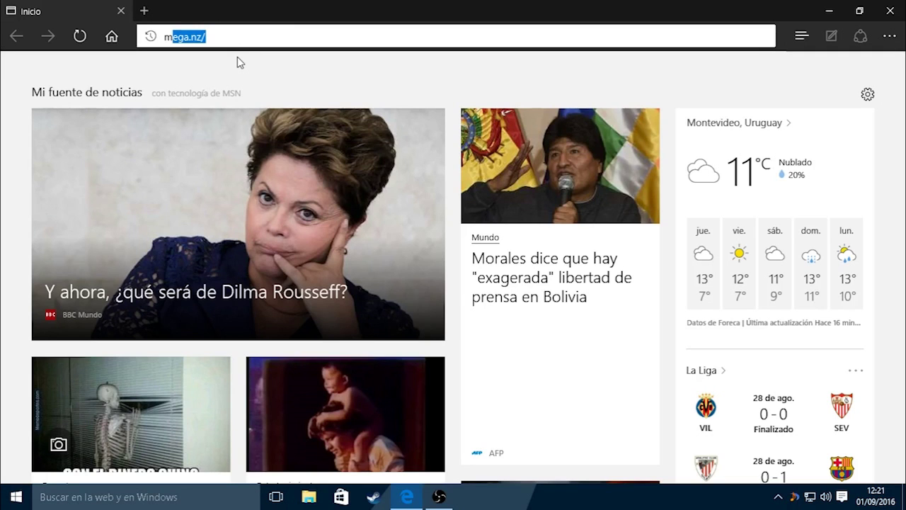
pyautogui.press('Return')
# Select parts of the MEGA address, then return to the Cloud Drive page
pyautogui.click(603, 32)
pyautogui.moveTo(603, 32); pyautogui.dragTo(435, 38)
pyautogui.click(319, 56)
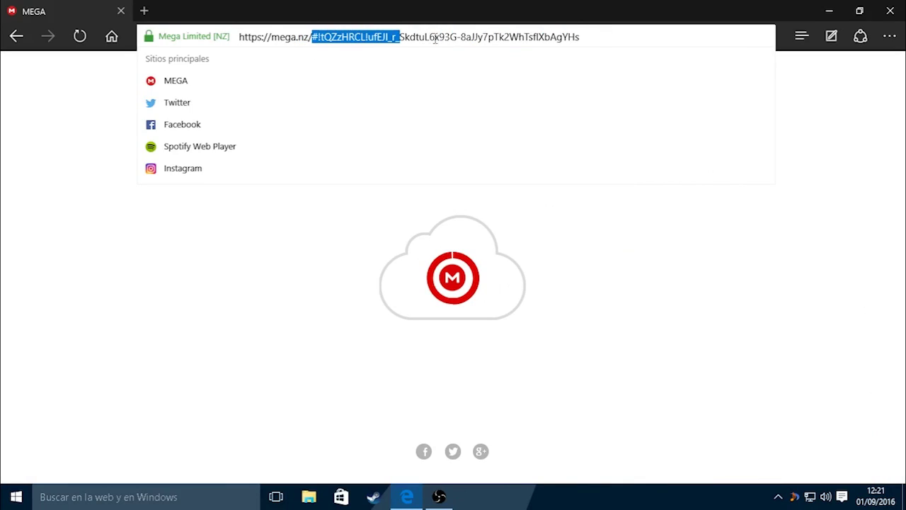
pyautogui.moveTo(574, 36); pyautogui.dragTo(322, 56)
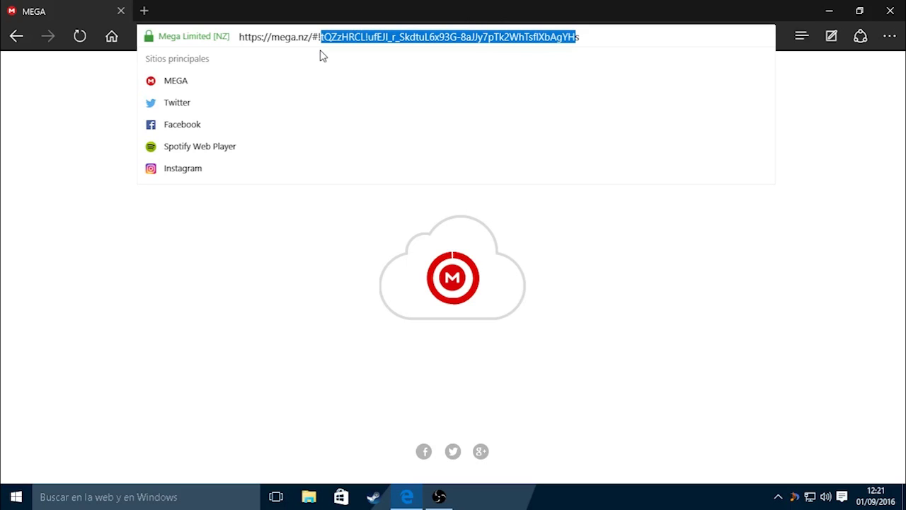
pyautogui.click(363, 108)
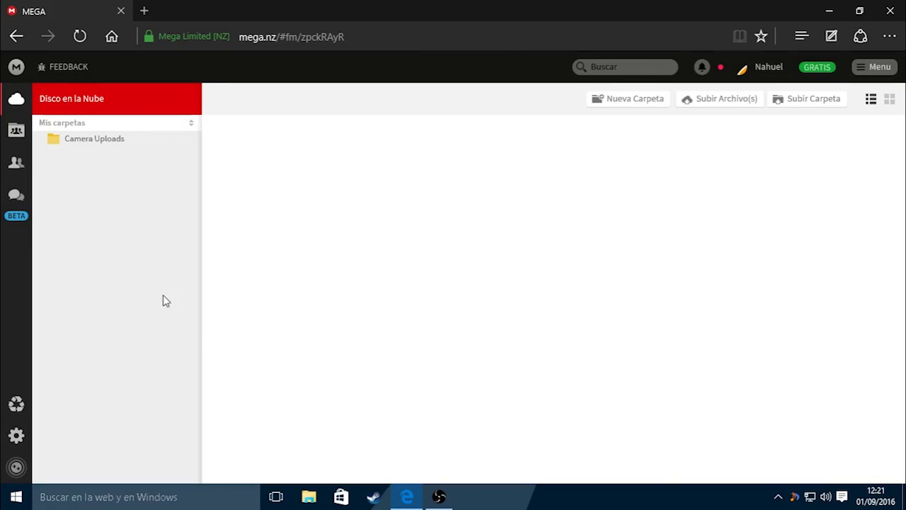
# Scroll the Cloud Drive file list down and back up to locate the 11.29 GB codex ISO
pyautogui.scroll(-5, 399, 283)
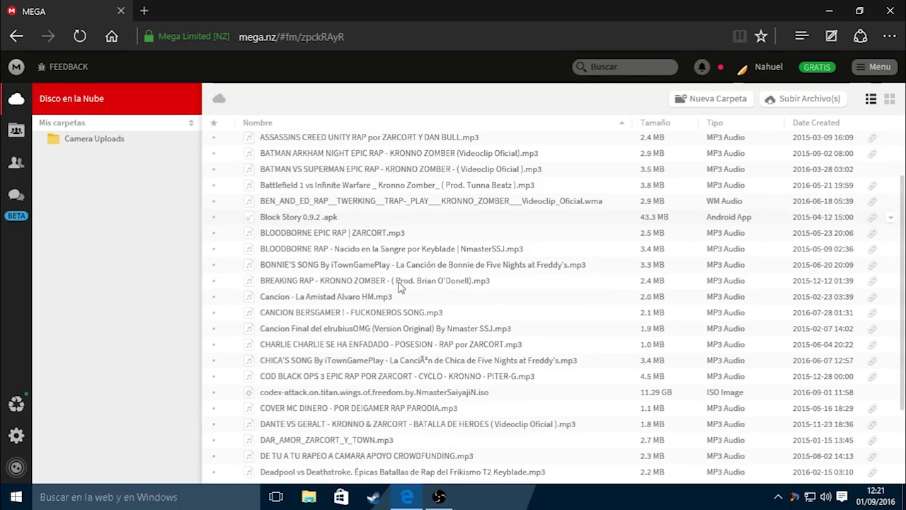
pyautogui.scroll(-5, 403, 357)
pyautogui.scroll(-3, 293, 313)
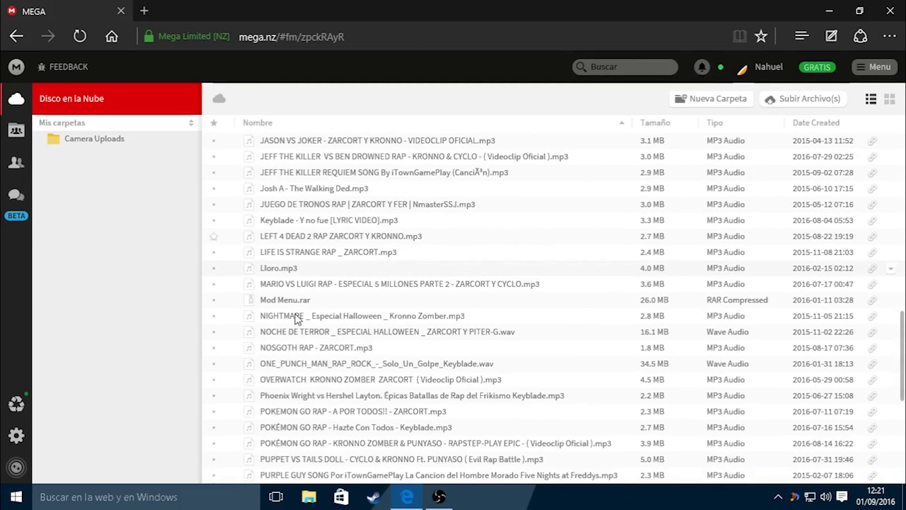
pyautogui.scroll(-5, 298, 340)
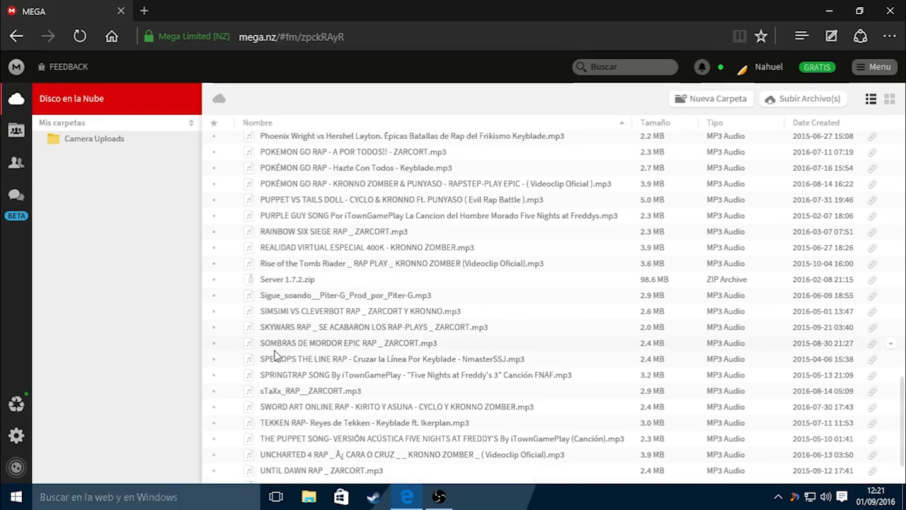
pyautogui.scroll(-2, 280, 354)
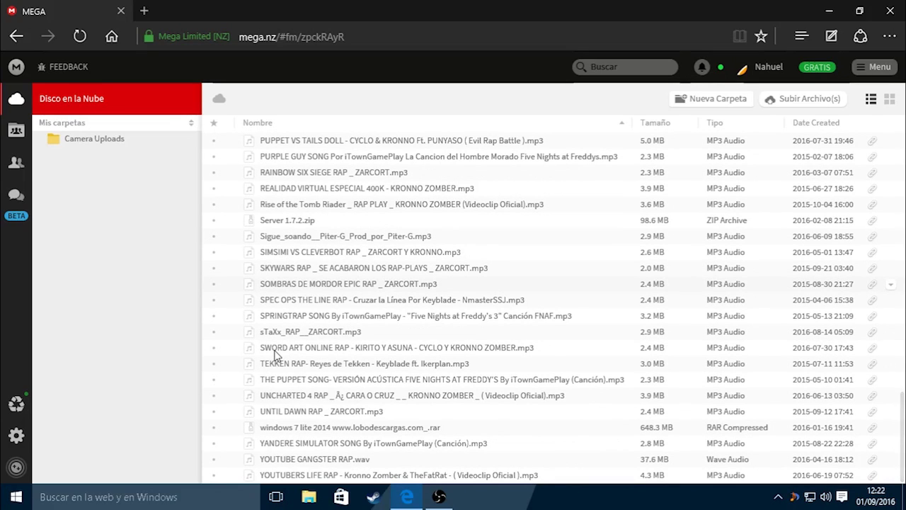
pyautogui.scroll(3, 306, 375)
pyautogui.scroll(10, 306, 380)
pyautogui.scroll(3, 310, 347)
pyautogui.scroll(-10, 308, 347)
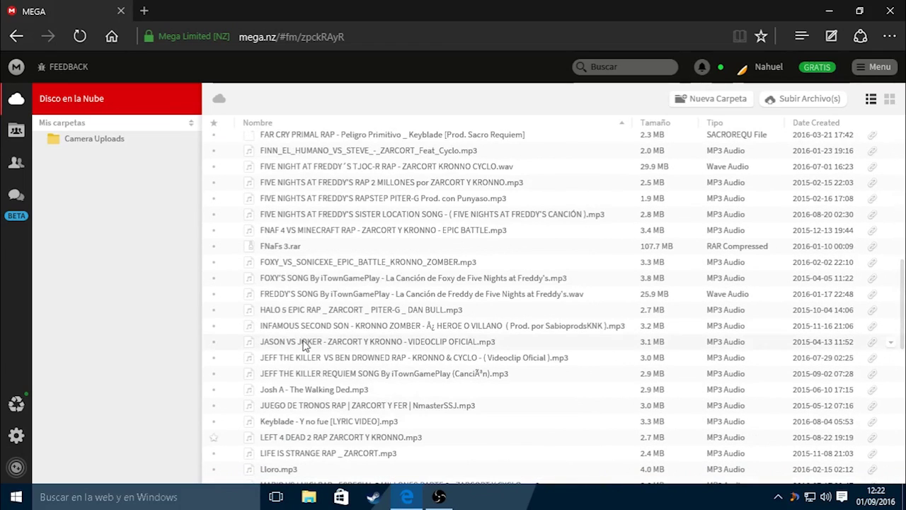
pyautogui.scroll(-10, 305, 345)
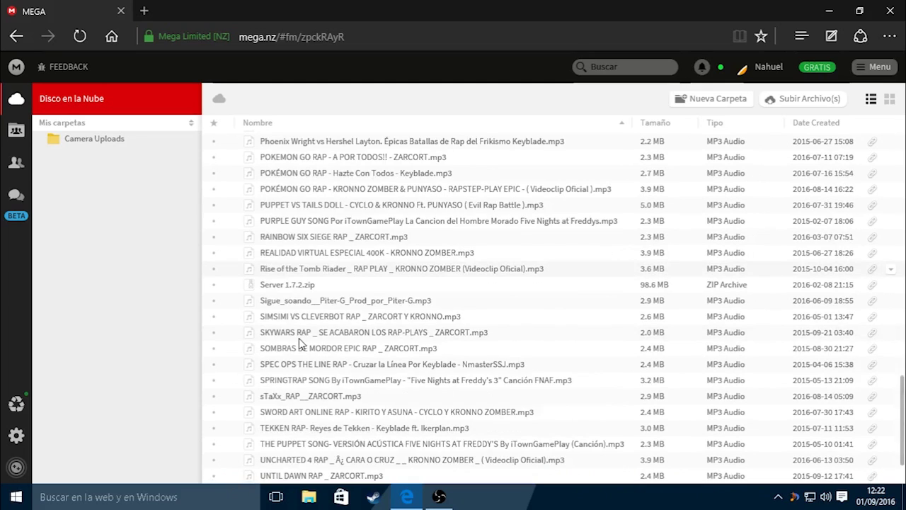
pyautogui.scroll(4, 297, 340)
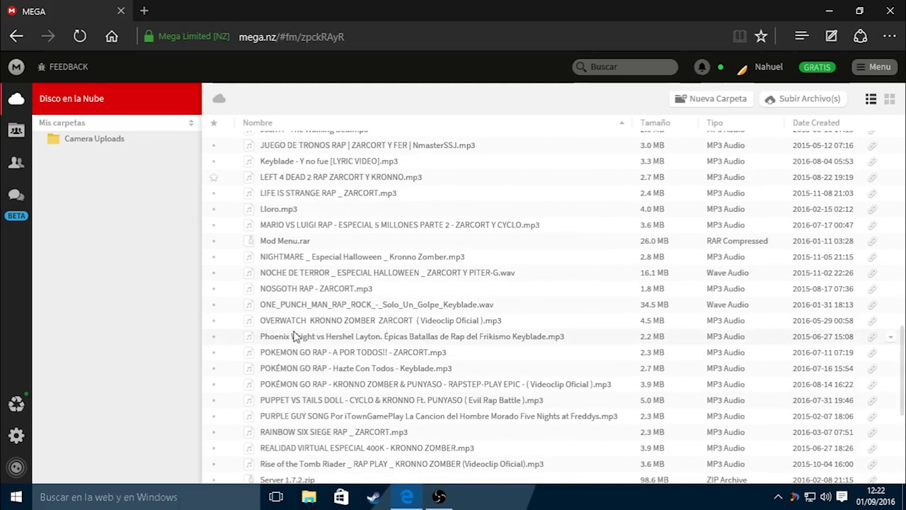
pyautogui.scroll(13, 296, 333)
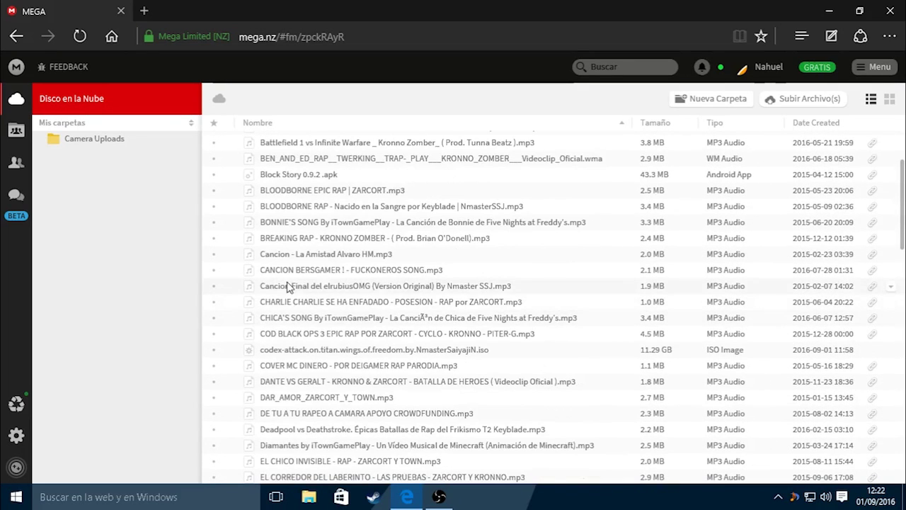
# Copy the codex Attack on Titan ISO's MEGA link including its decryption key
pyautogui.click(891, 351)
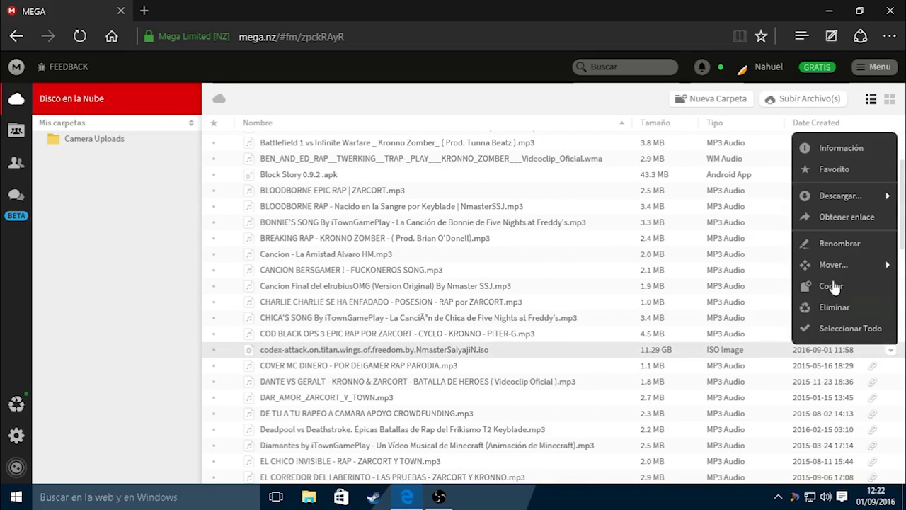
pyautogui.click(838, 218)
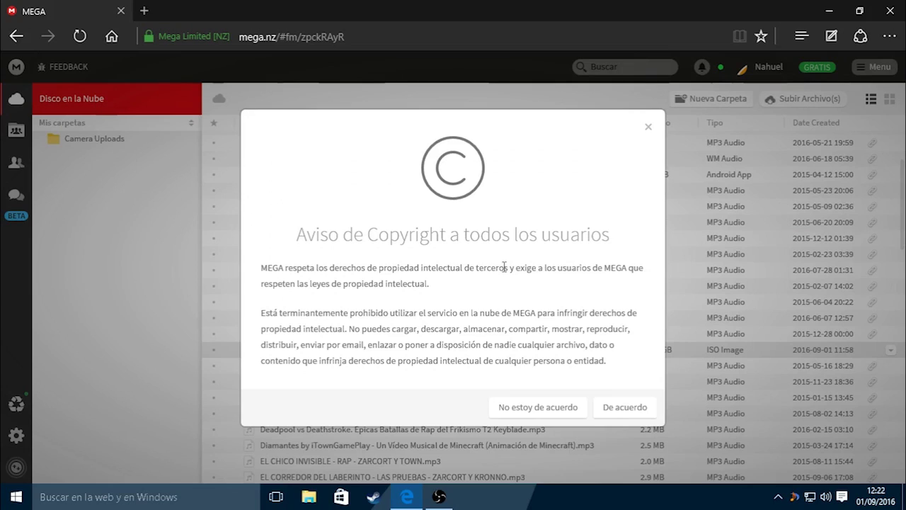
pyautogui.click(613, 411)
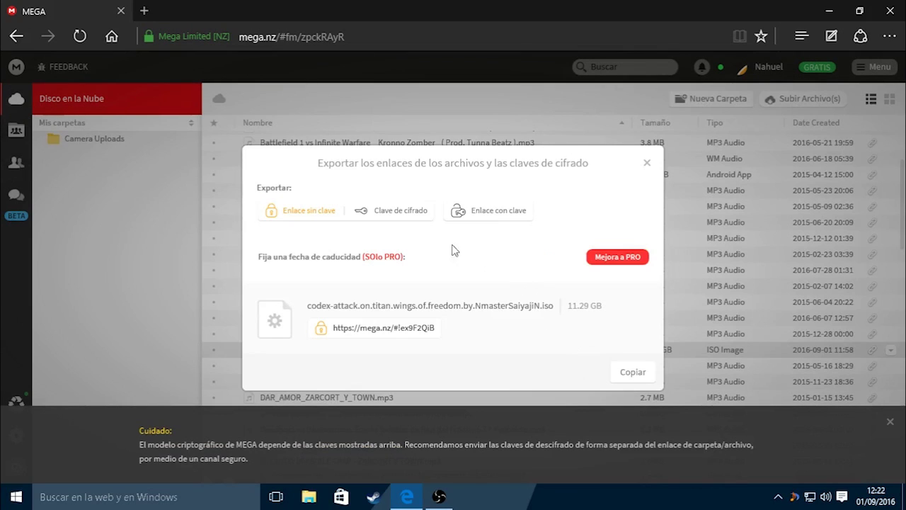
pyautogui.click(488, 210)
pyautogui.click(615, 372)
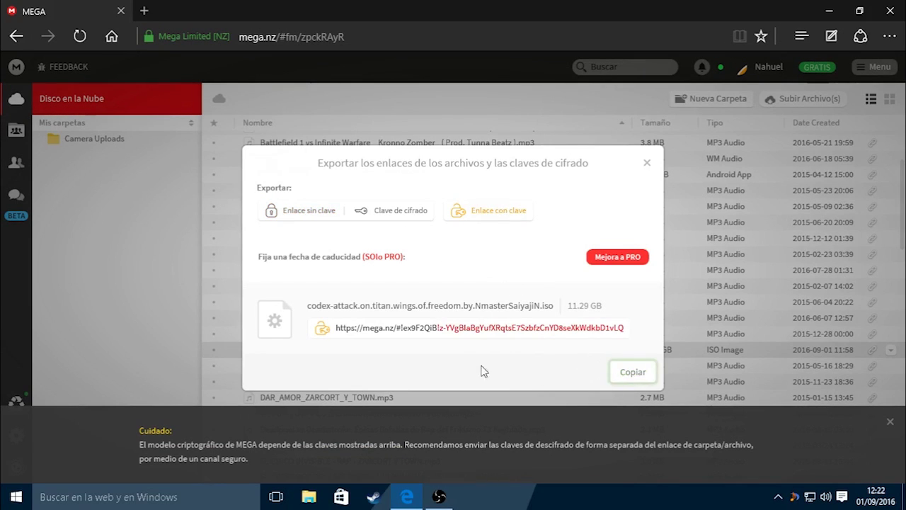
pyautogui.click(646, 162)
# Paste the keyed link into the address bar to load the ISO's download page
pyautogui.click(268, 36)
pyautogui.press('Return')
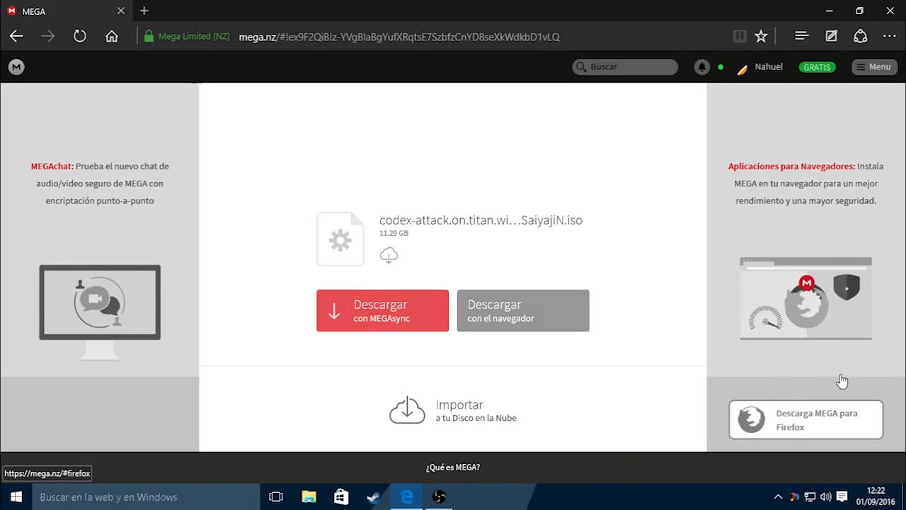
# Launch MegaDownloader from the Start menu search
pyautogui.click(16, 497)
pyautogui.write('me')
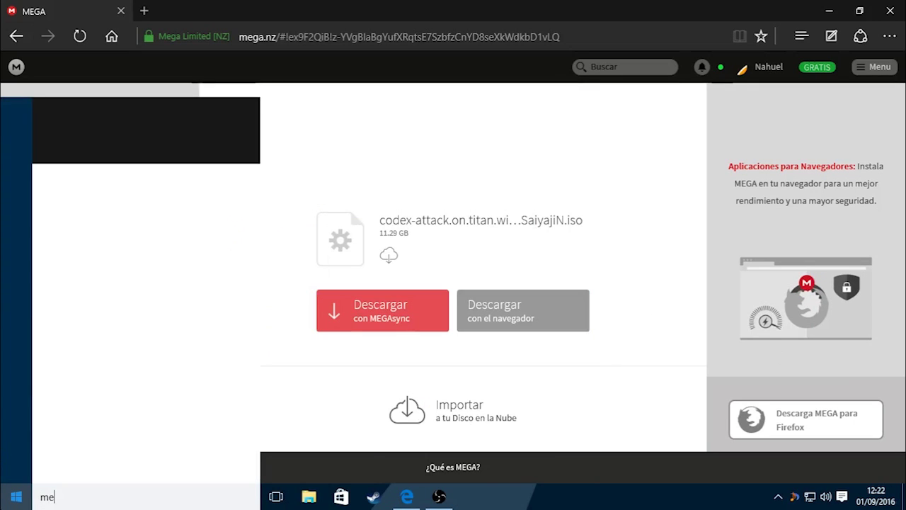
pyautogui.click(15, 498)
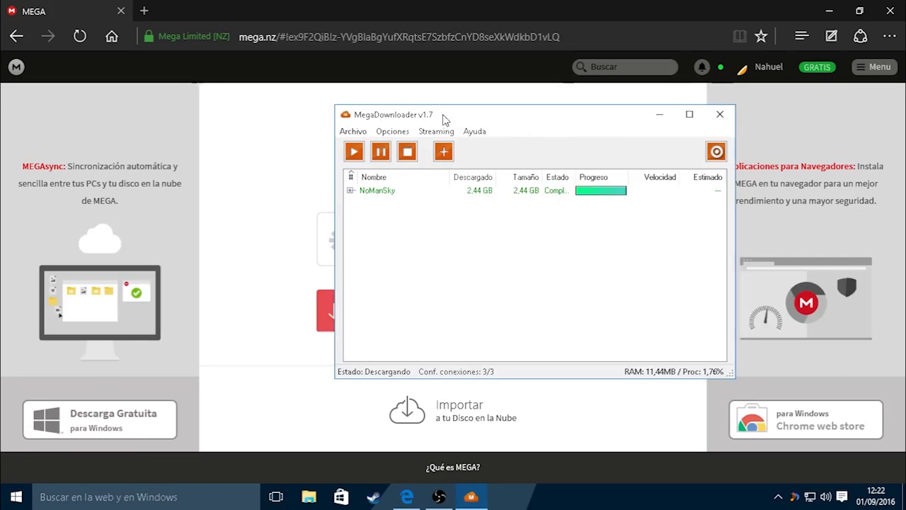
# Remove the completed 2.44 GB NoManSky entry and select the MEGA link in Edge
pyautogui.rightClick(441, 192)
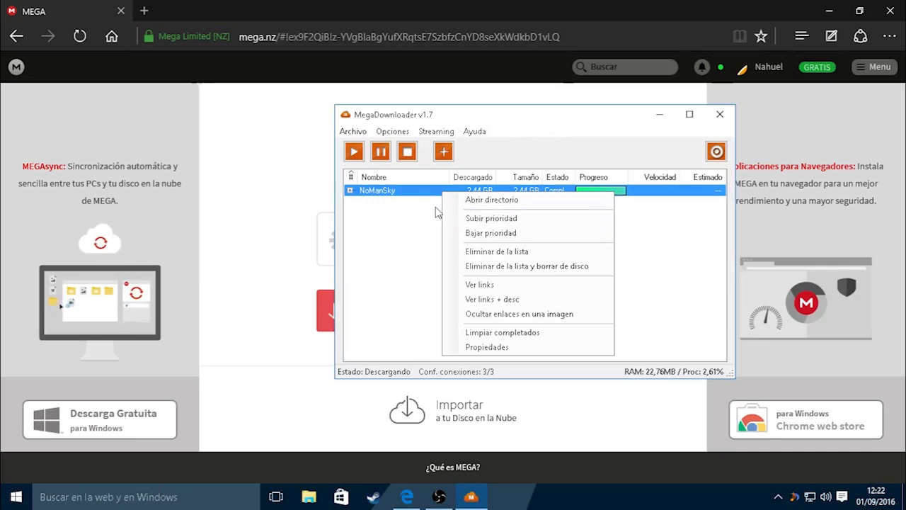
pyautogui.click(497, 251)
pyautogui.click(452, 292)
pyautogui.click(252, 37)
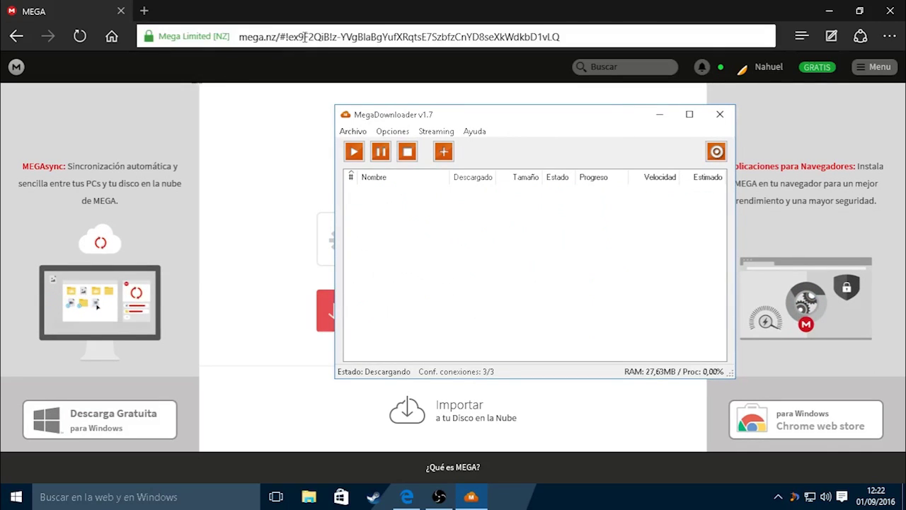
pyautogui.rightClick(252, 41)
# Copy the MEGA link so Agregar enlaces opens, and name the download 'Attack on'
pyautogui.click(390, 77)
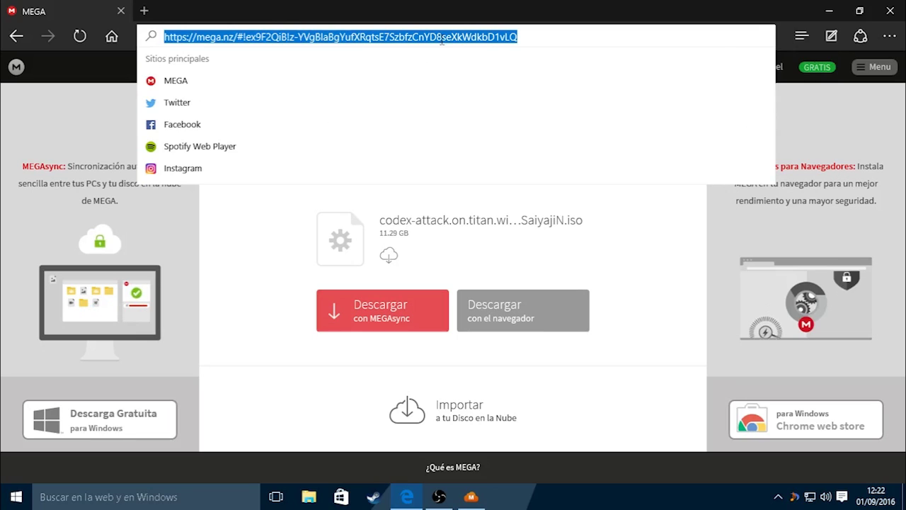
pyautogui.rightClick(389, 41)
pyautogui.click(434, 81)
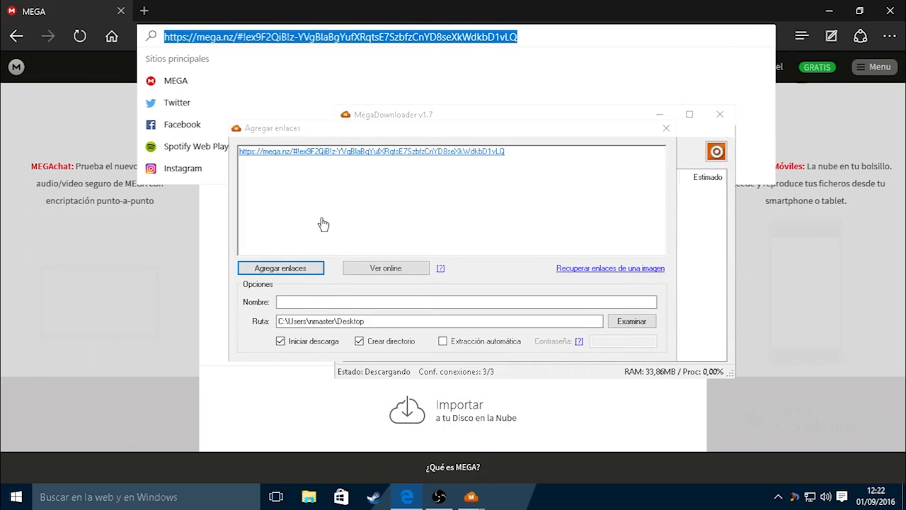
pyautogui.click(324, 224)
pyautogui.click(321, 301)
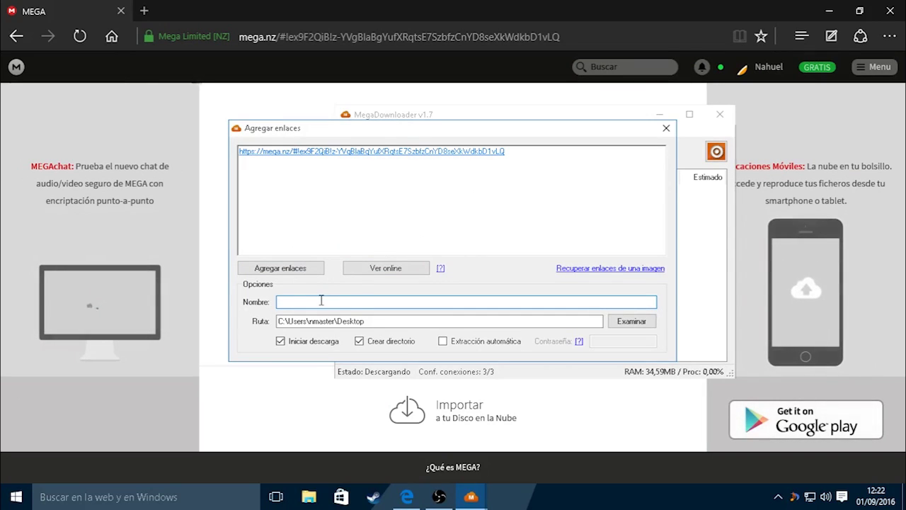
pyautogui.write('Attack')
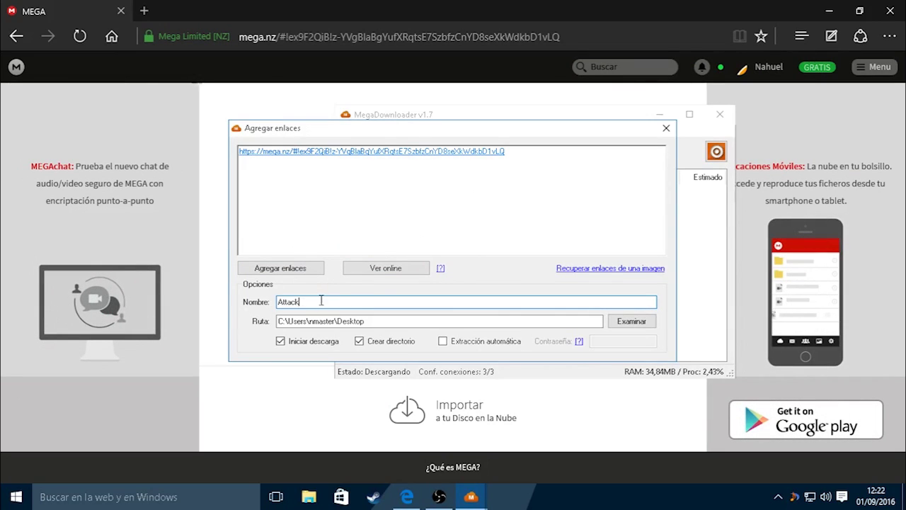
pyautogui.write(' on titan')
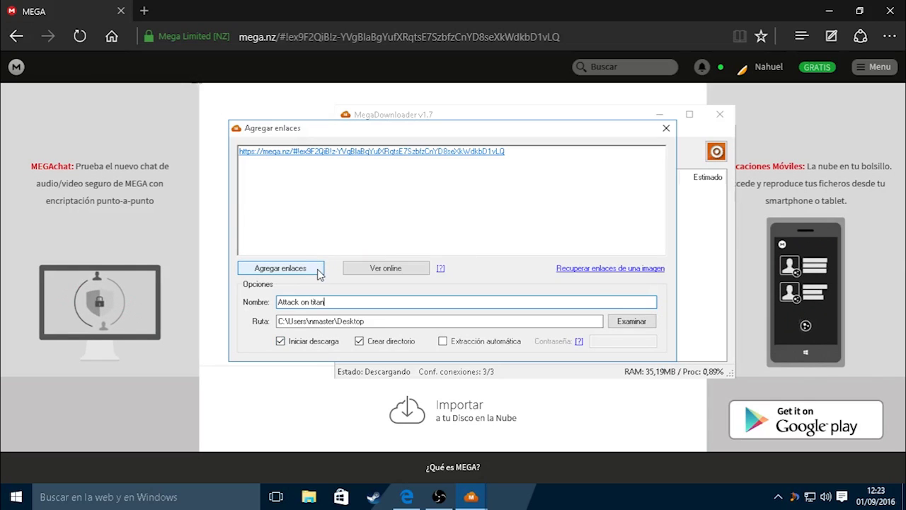
# Close the Agregar enlaces window without adding and quit MegaDownloader
pyautogui.moveTo(314, 129); pyautogui.dragTo(353, 100)
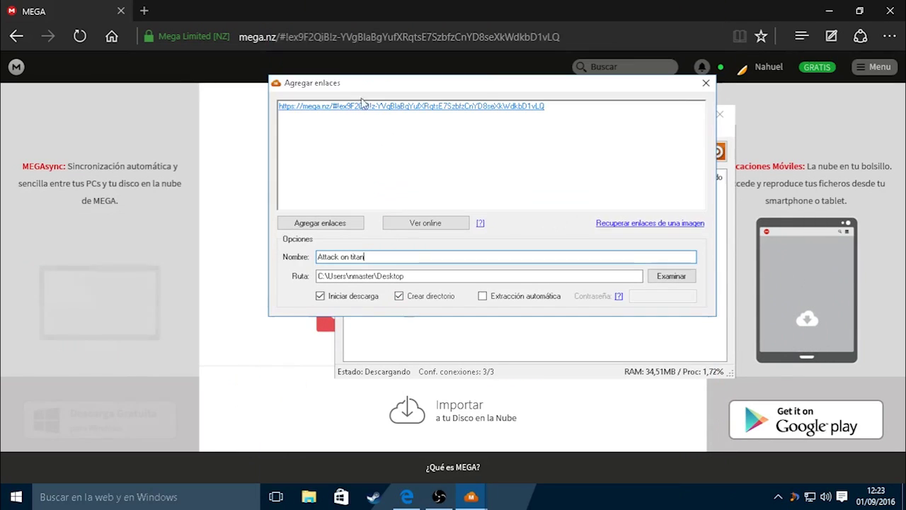
pyautogui.click(702, 86)
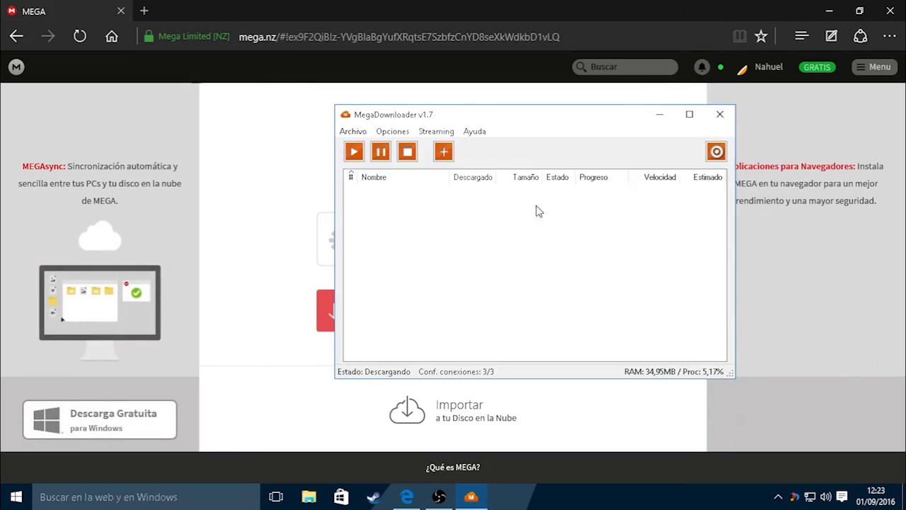
pyautogui.click(722, 117)
pyautogui.click(417, 287)
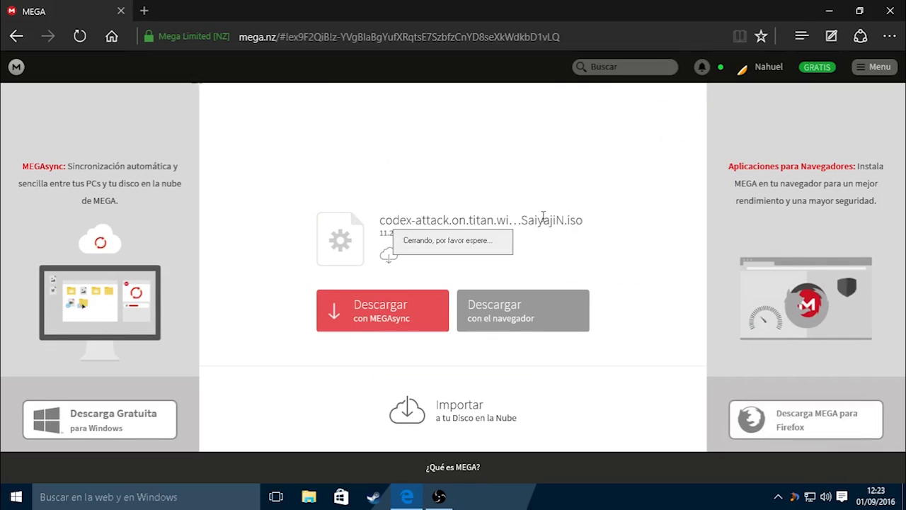
# Confirm quitting MegaDownloader and drag the Attack on Titan parte1 folder to the desktop centre
pyautogui.click(650, 341)
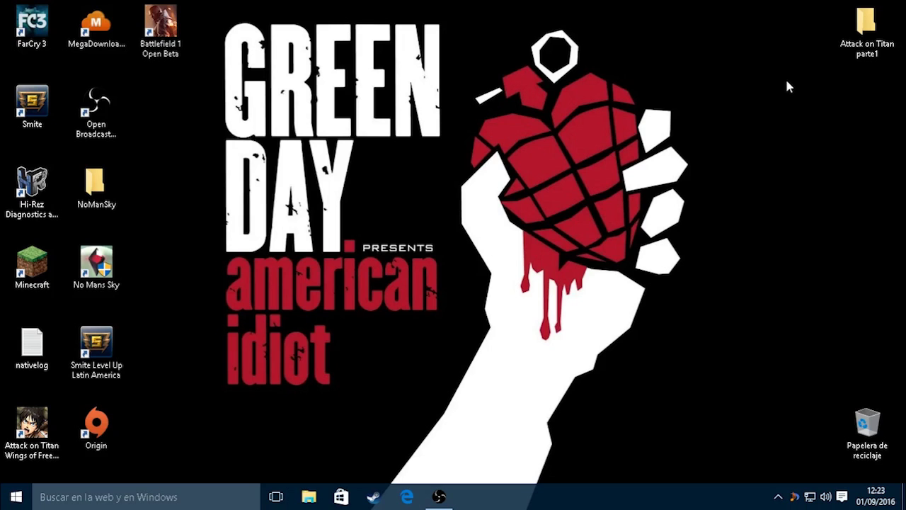
pyautogui.moveTo(865, 16); pyautogui.dragTo(500, 101)
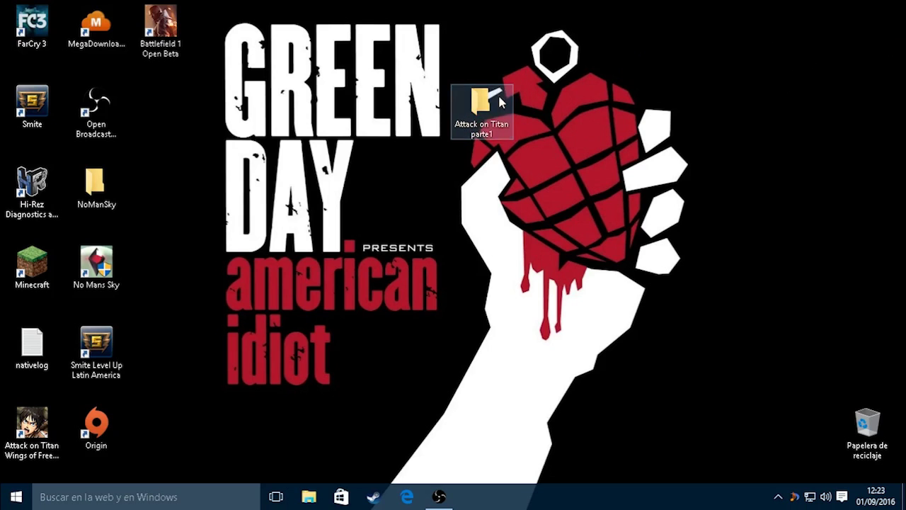
# Open Attack on Titan parte1 > Attack.on.Titan.Wings.of.Freedom maximized, auto-fitting the Nombre column
pyautogui.doubleClick(499, 99)
pyautogui.doubleClick(392, 88)
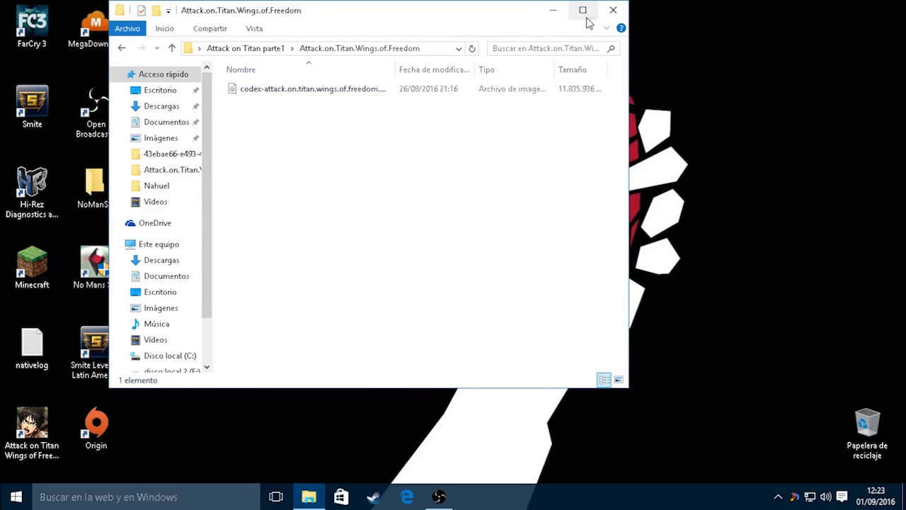
pyautogui.click(583, 11)
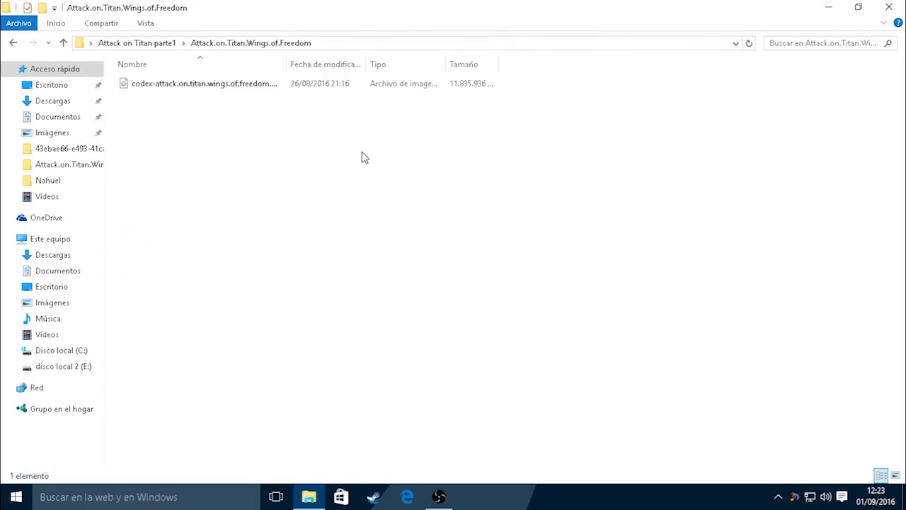
pyautogui.doubleClick(286, 62)
# Select the codex disk image and dismiss its context menu without choosing anything
pyautogui.click(285, 85)
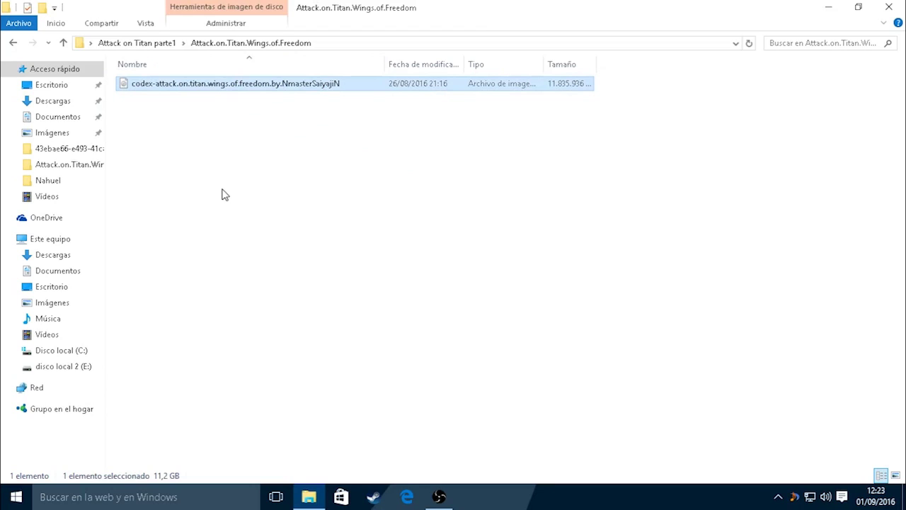
pyautogui.rightClick(202, 85)
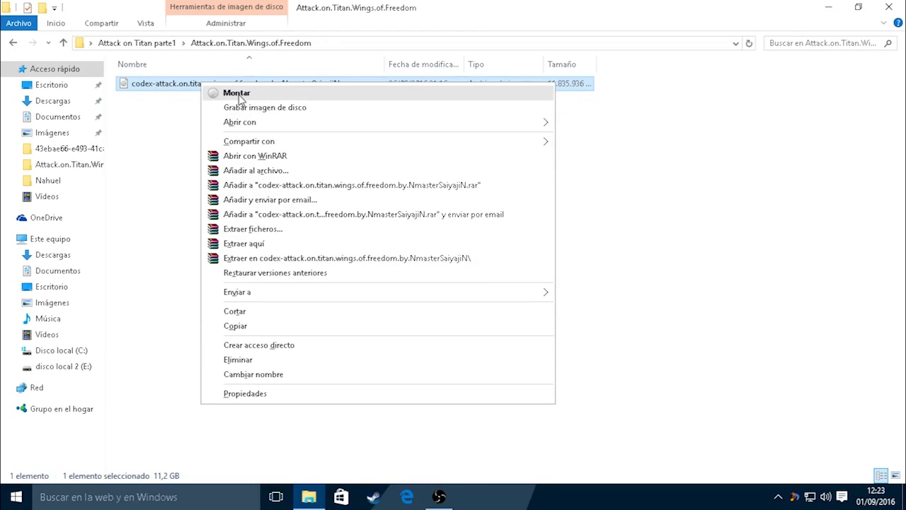
pyautogui.click(180, 108)
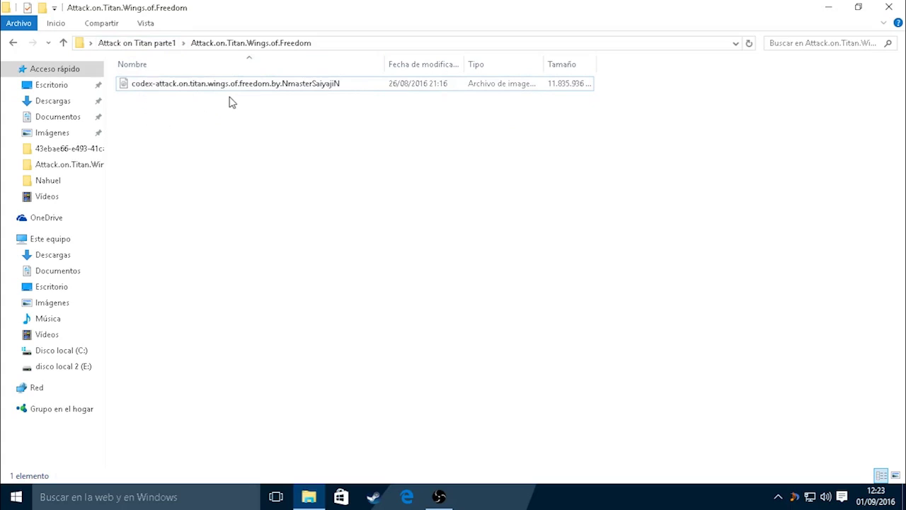
# Select the codex disk image, dismiss its context menu, and clear the selection
pyautogui.click(249, 91)
pyautogui.rightClick(250, 92)
pyautogui.click(205, 131)
pyautogui.click(208, 89)
pyautogui.click(234, 150)
# Mount the codex ISO with Montar and open the CODEX folder on DVD drive F:
pyautogui.click(291, 85)
pyautogui.rightClick(286, 83)
pyautogui.click(298, 92)
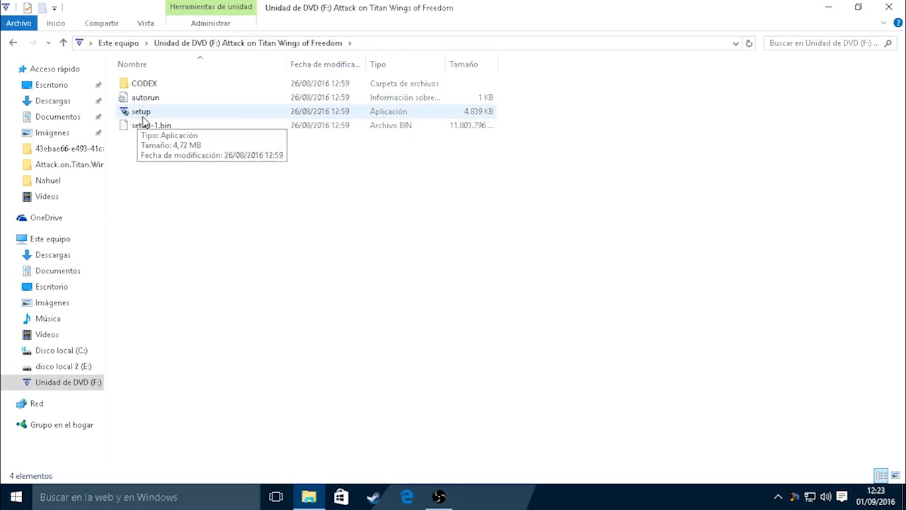
pyautogui.doubleClick(160, 85)
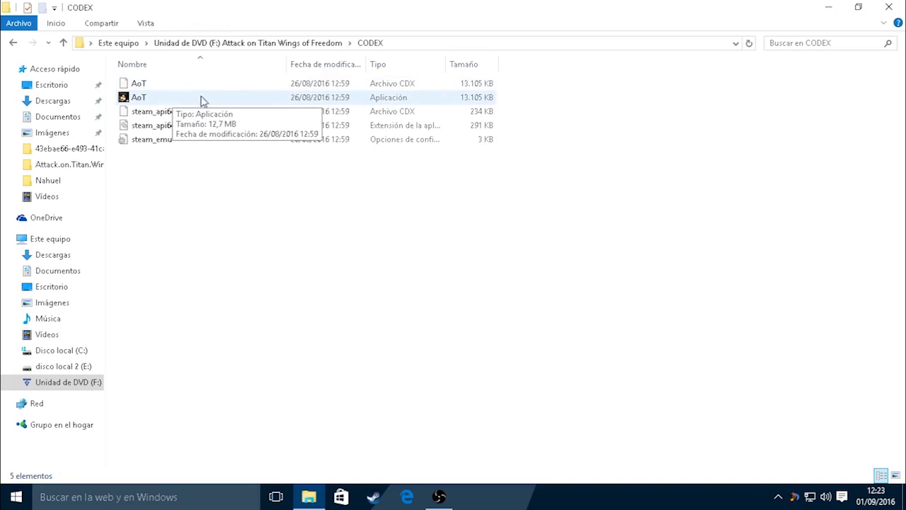
pyautogui.click(291, 47)
# Run setup and close the Browse dialog, keeping C:\Attack on Titan Wings of Freedom
pyautogui.doubleClick(168, 114)
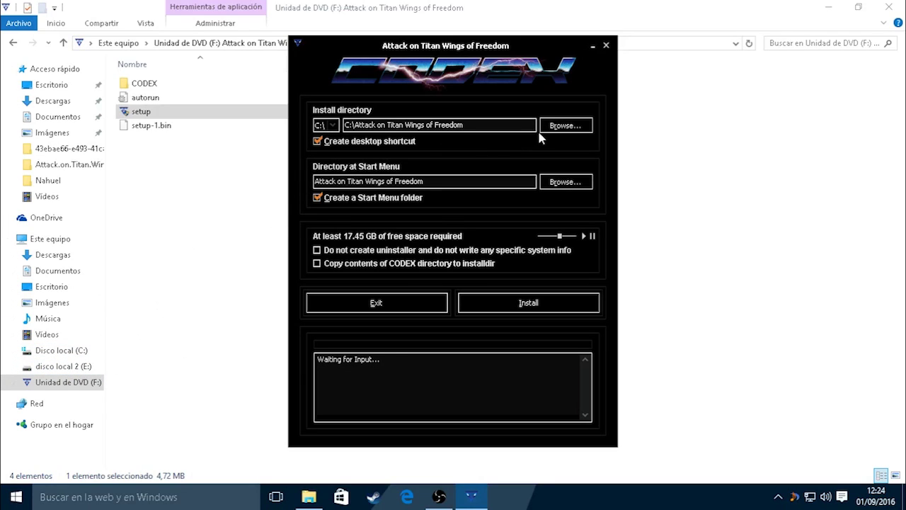
pyautogui.click(560, 125)
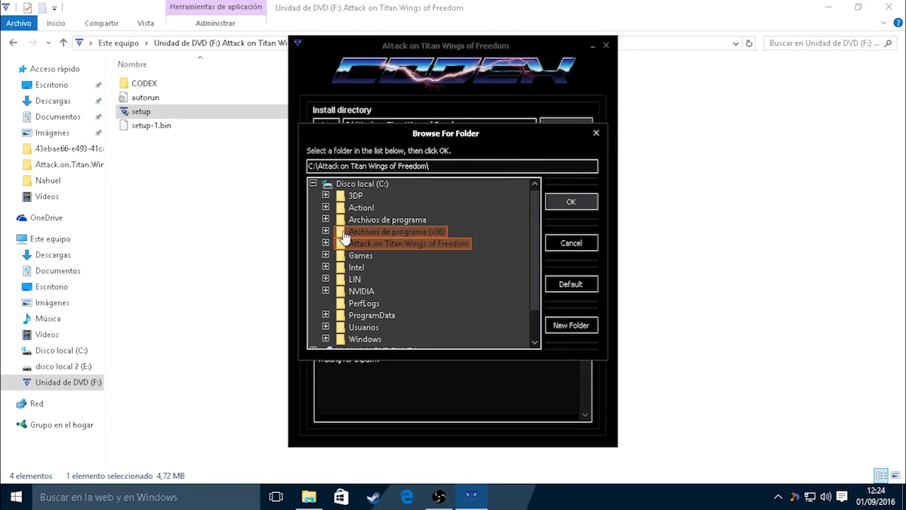
pyautogui.click(382, 232)
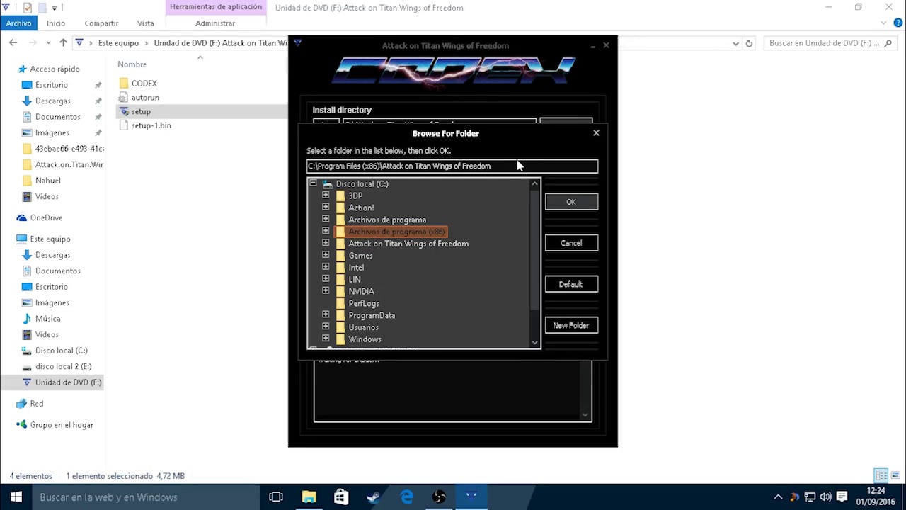
pyautogui.click(596, 133)
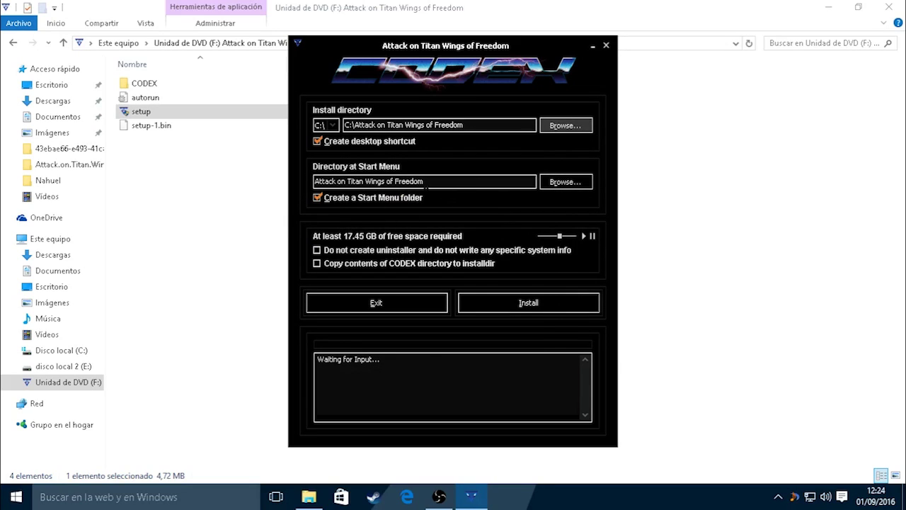
# Untick Create a Start Menu folder in the CODEX installer
pyautogui.click(318, 199)
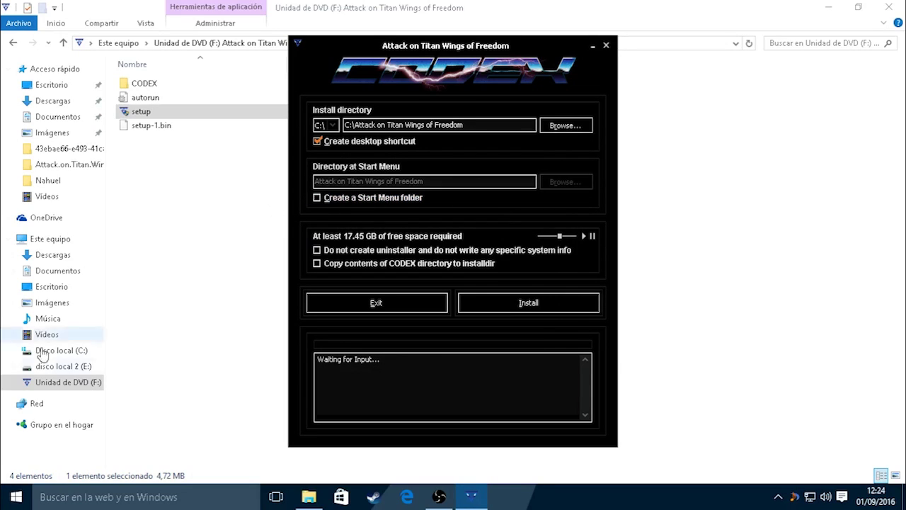
pyautogui.click(14, 501)
pyautogui.click(91, 397)
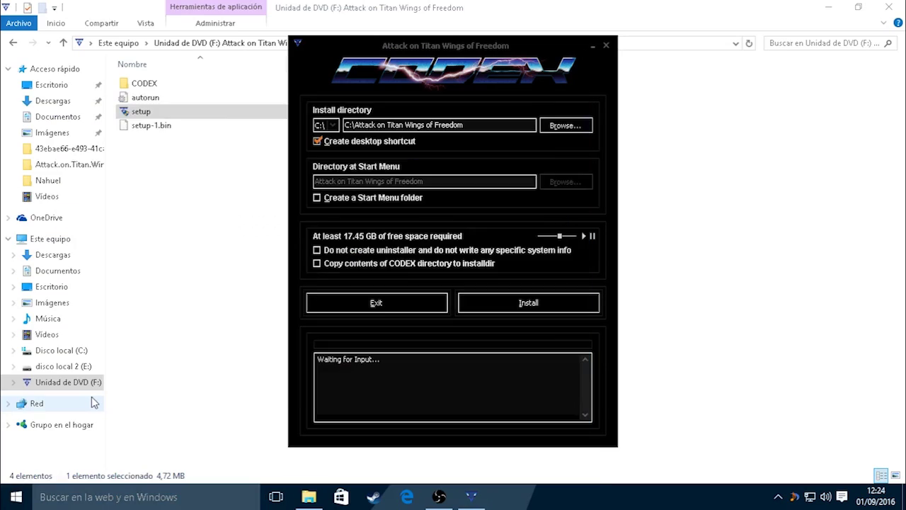
# Browse Todas las aplicaciones in Start, close Start, then close the CODEX installer
pyautogui.press('super')
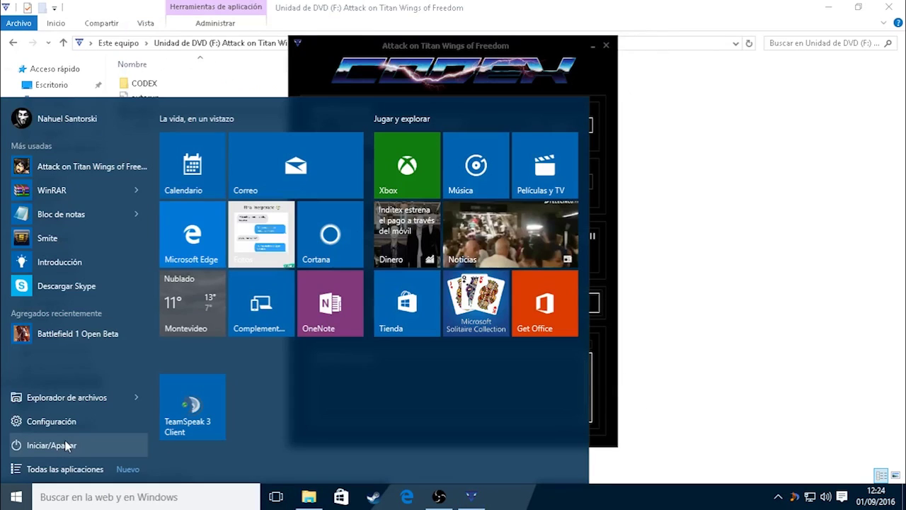
pyautogui.click(68, 467)
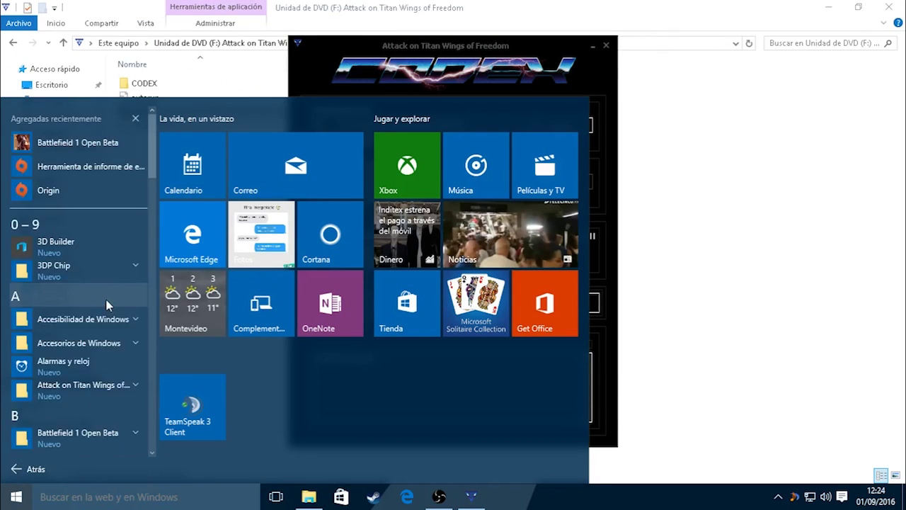
pyautogui.scroll(-10, 103, 315)
pyautogui.scroll(-5, 101, 303)
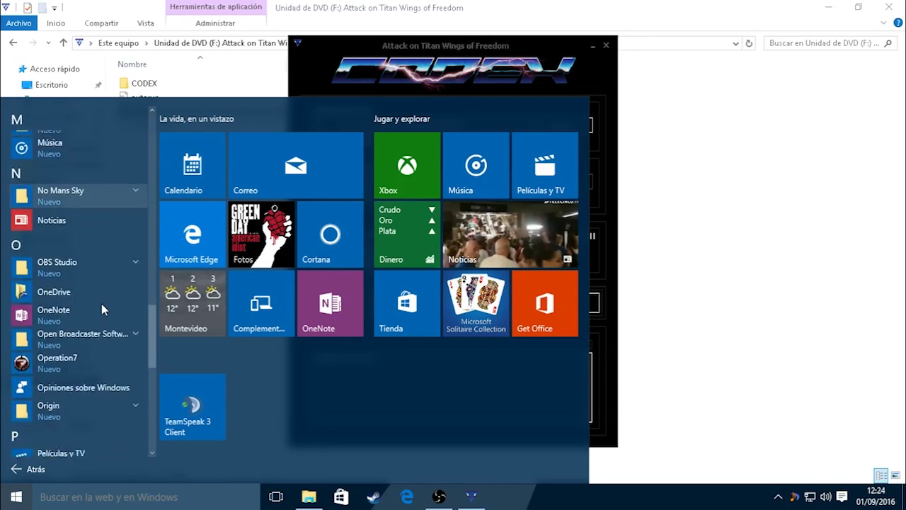
pyautogui.scroll(4, 101, 304)
pyautogui.press('super')
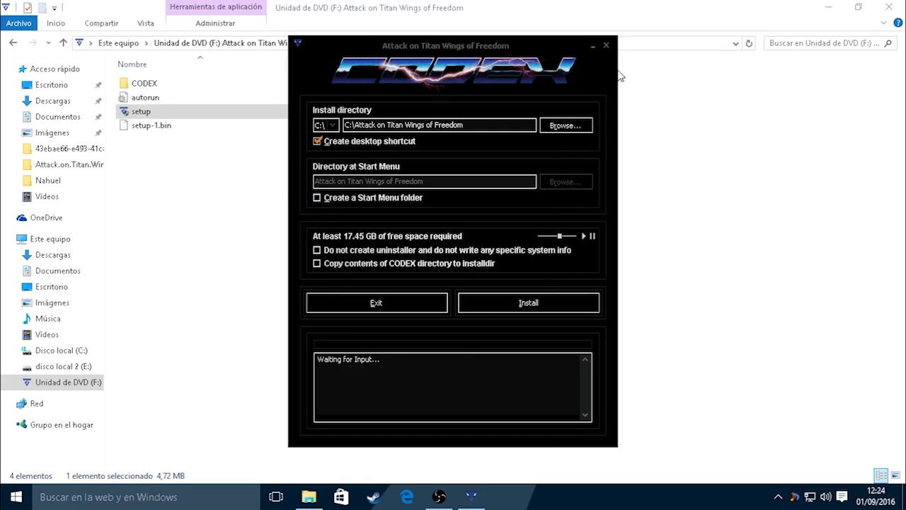
pyautogui.click(606, 47)
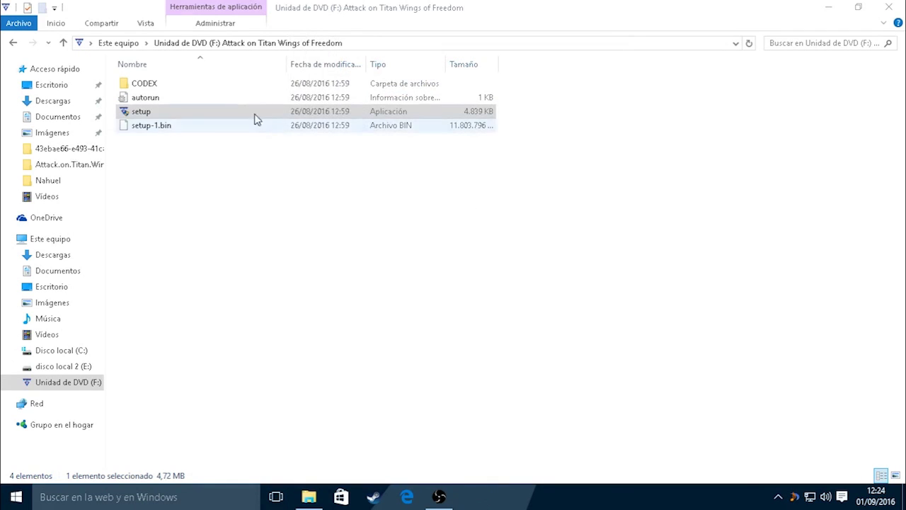
# Copy all five files from the CODEX folder, then close that Explorer window
pyautogui.doubleClick(204, 85)
pyautogui.moveTo(203, 251); pyautogui.dragTo(125, 77)
pyautogui.rightClick(139, 104)
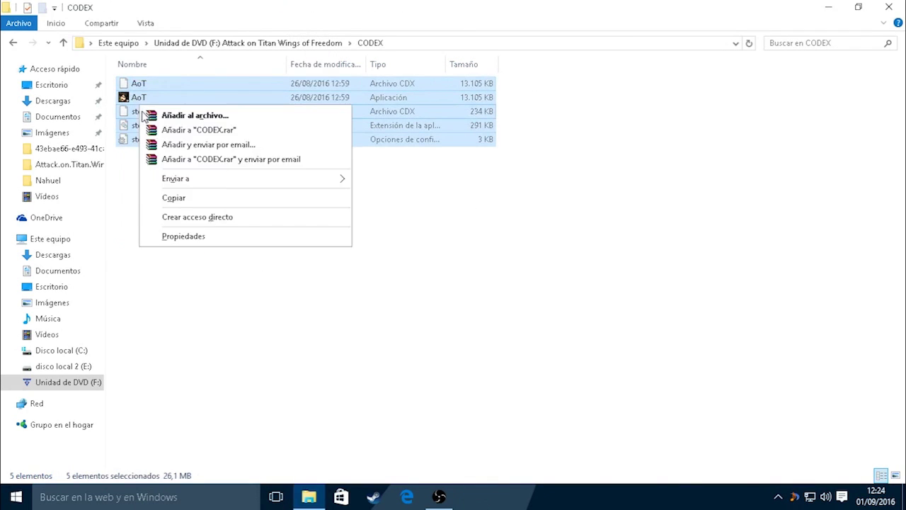
pyautogui.click(173, 199)
pyautogui.click(888, 7)
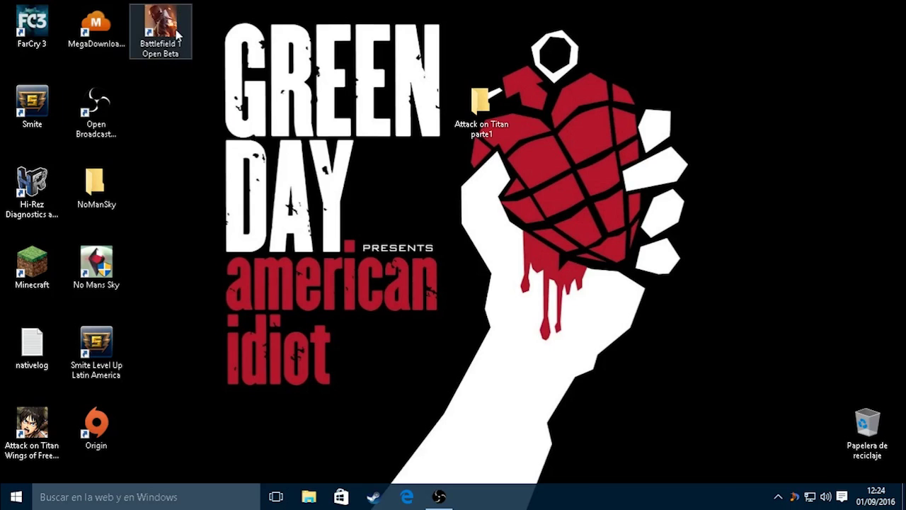
# Paste the CODEX files into the Attack on Titan install folder; move the Battlefield 1 Open Beta icon near the centre
pyautogui.rightClick(34, 455)
pyautogui.click(85, 165)
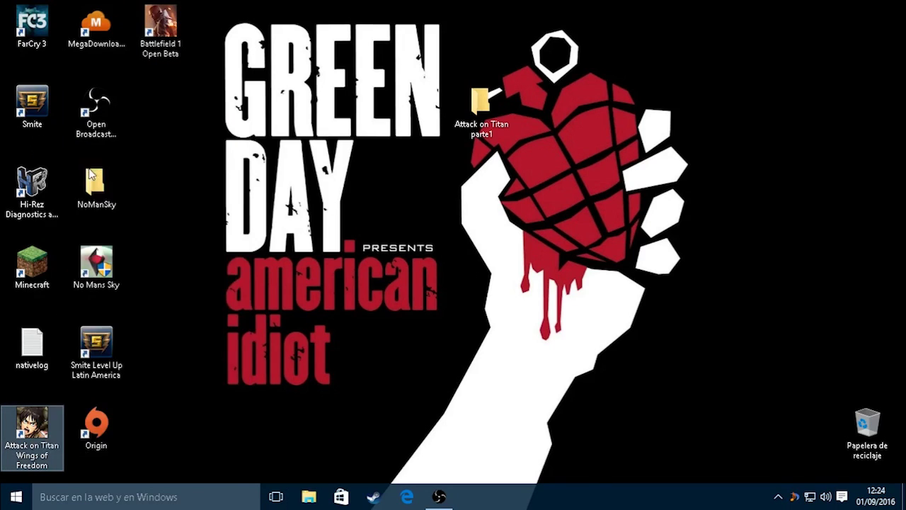
pyautogui.rightClick(324, 259)
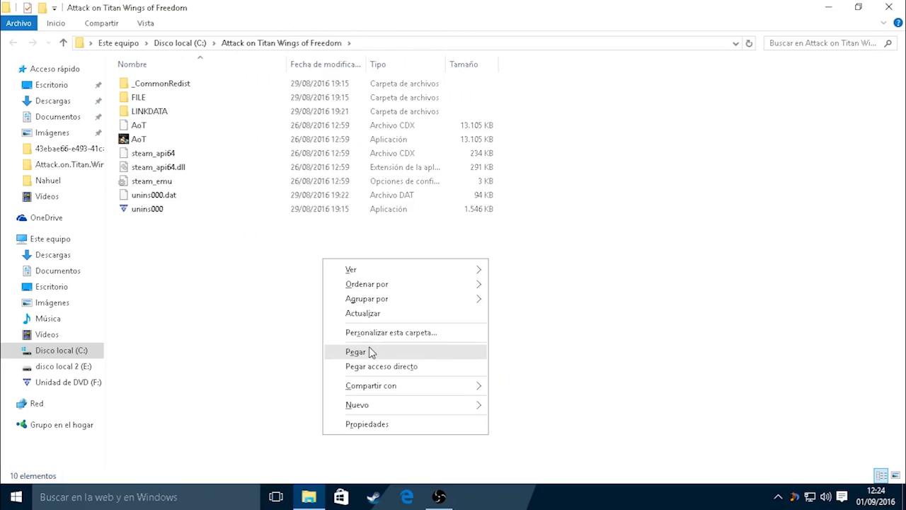
pyautogui.press('Escape')
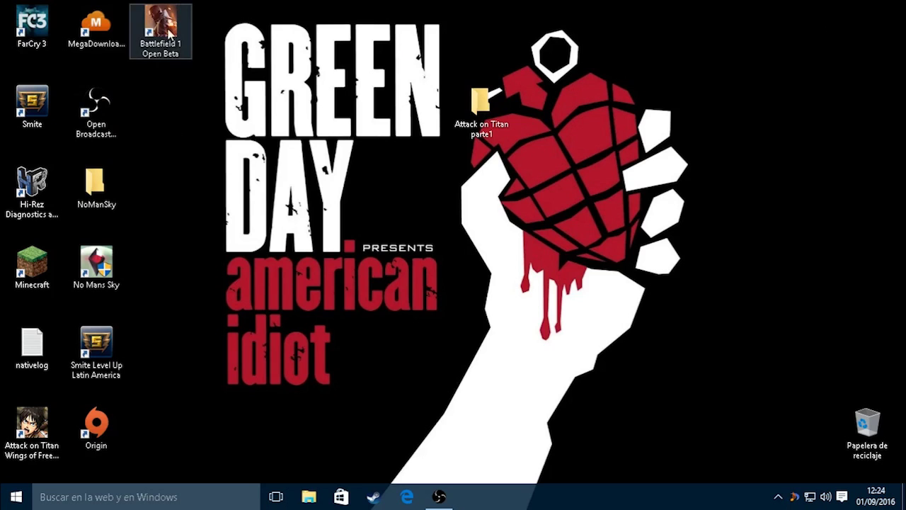
pyautogui.moveTo(170, 34); pyautogui.dragTo(357, 204)
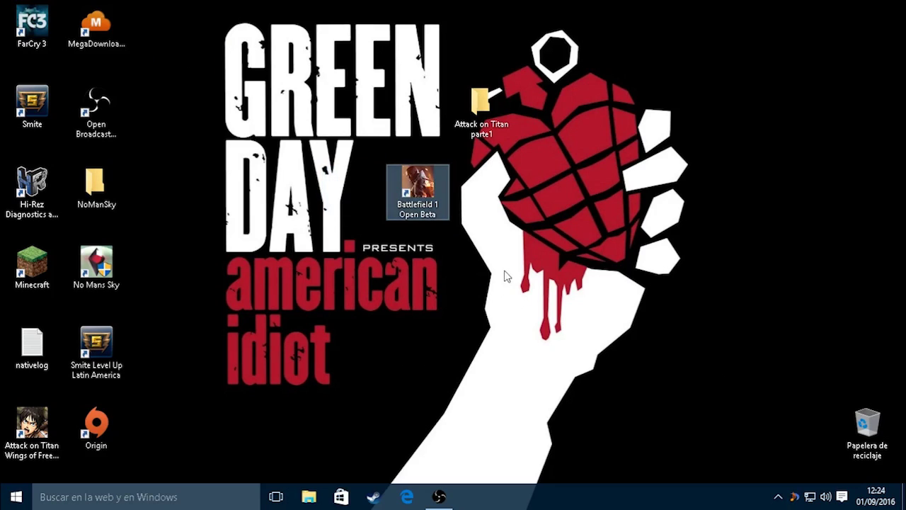
# Put Battlefield 1 Open Beta back in the top row, the parte1 folder top-right, and bring up OBS
pyautogui.moveTo(417, 191); pyautogui.dragTo(169, 32)
pyautogui.moveTo(471, 131); pyautogui.dragTo(845, 92)
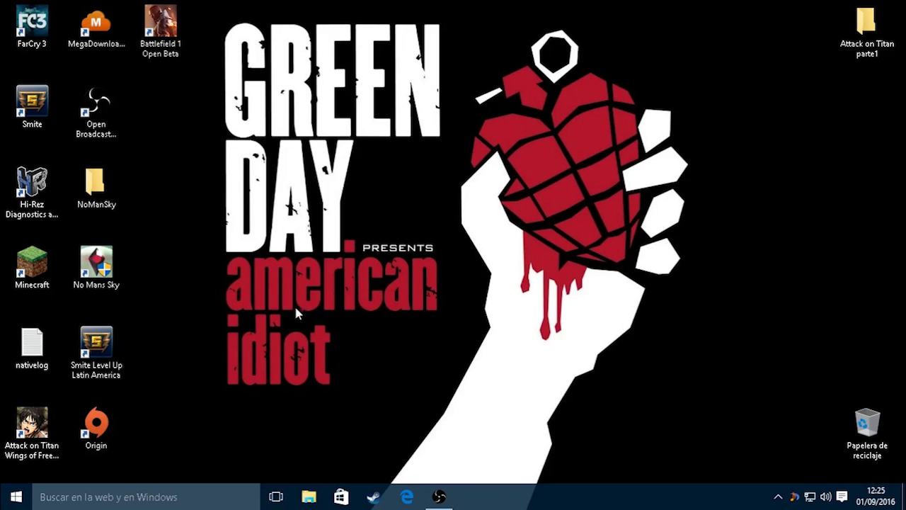
pyautogui.click(440, 497)
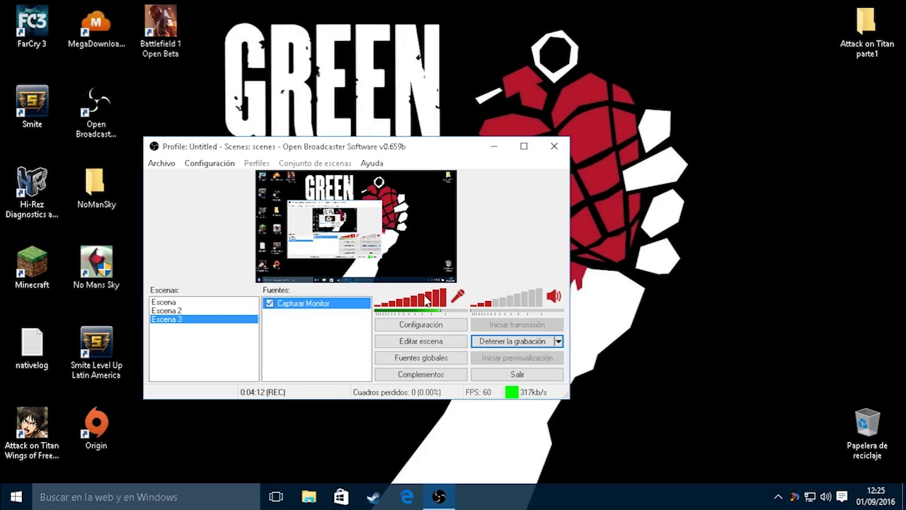
pyautogui.moveTo(343, 146); pyautogui.dragTo(436, 122)
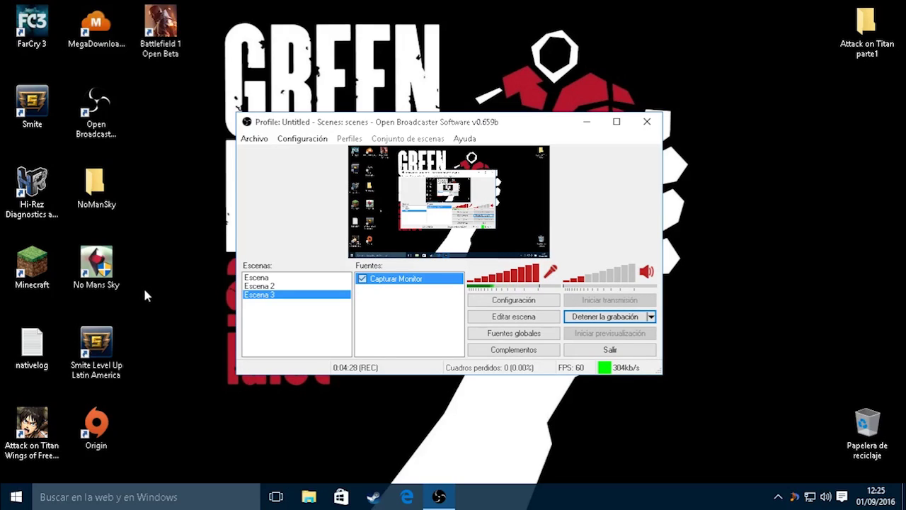
pyautogui.doubleClick(867, 44)
pyautogui.click(889, 6)
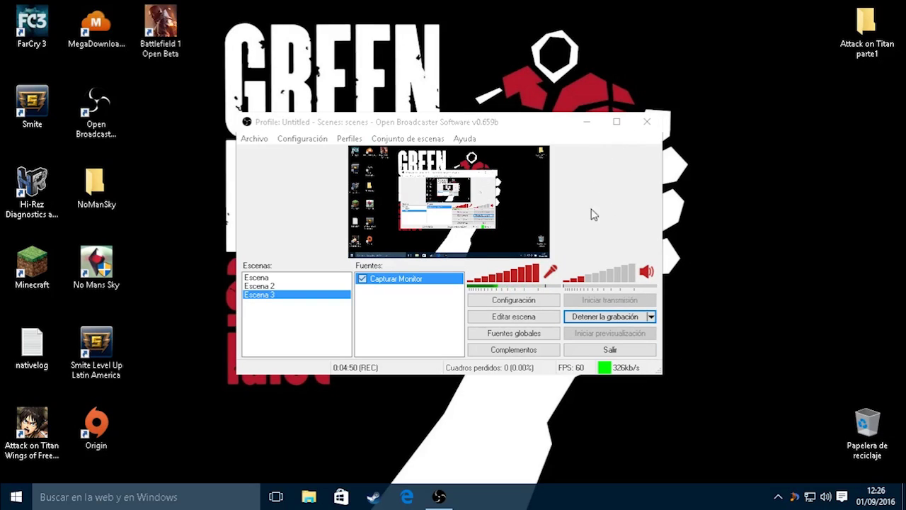
pyautogui.click(560, 289)
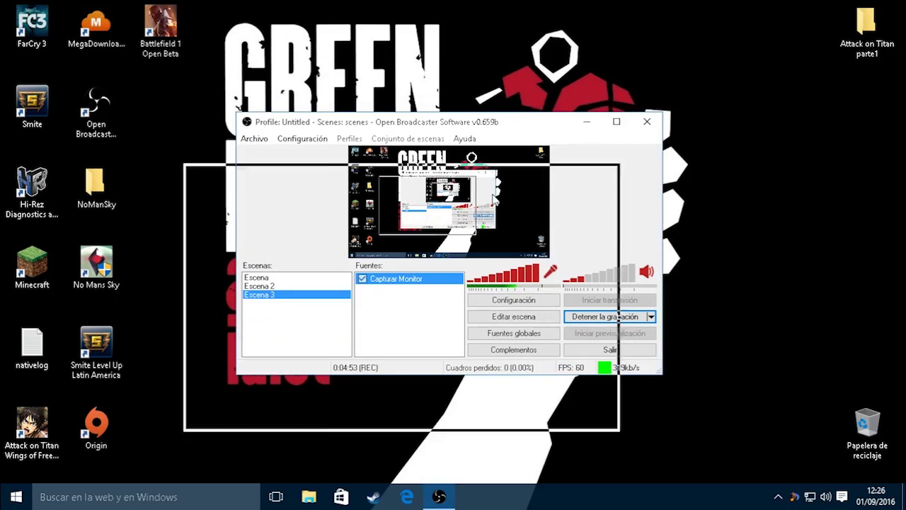